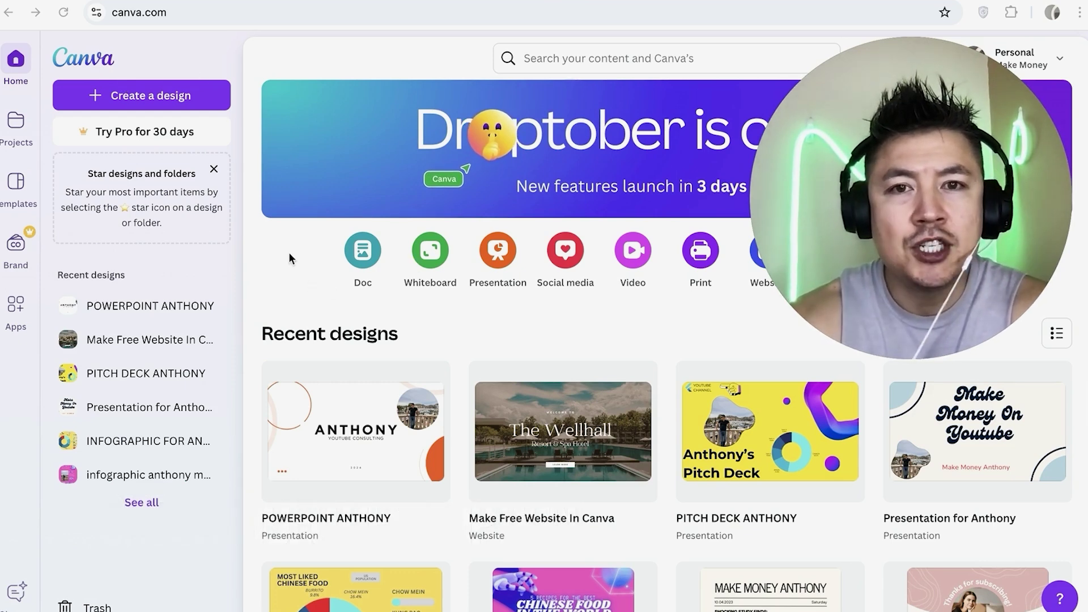
Step: Search Canva for 'slideshow' and expand the Templates results to the full list
click(561, 58)
text(slideshow)
key(Return)
scroll(649, 417, down, 10)
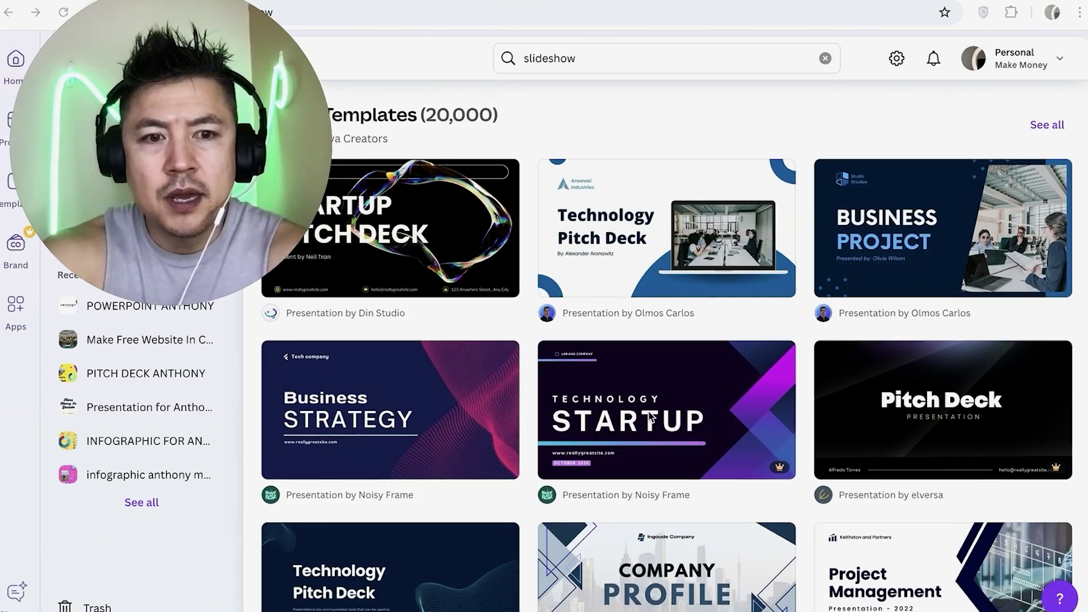
scroll(649, 417, up, 10)
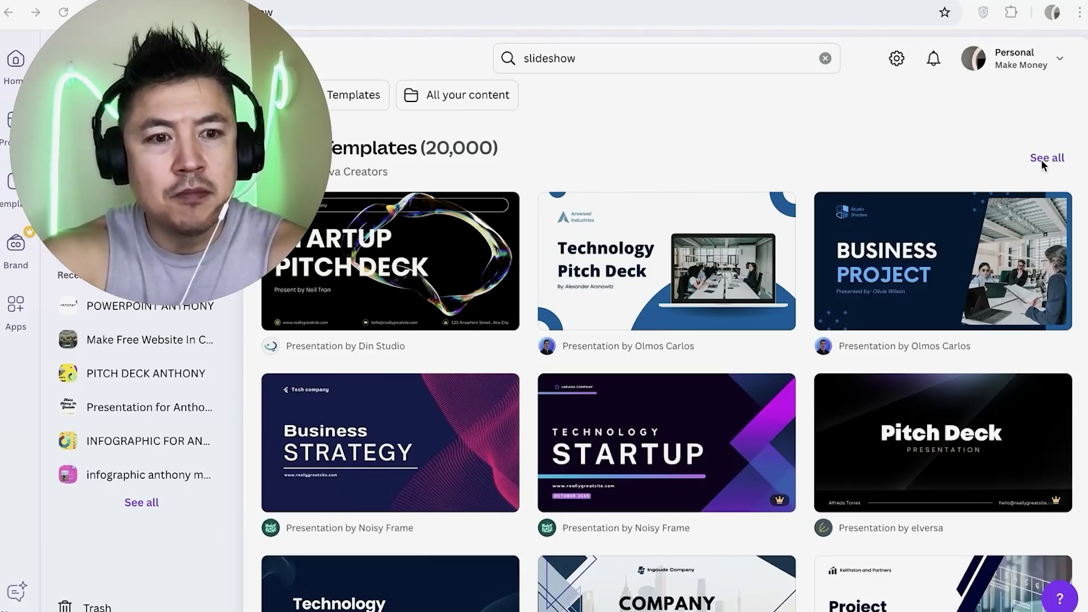
click(1045, 160)
scroll(714, 323, down, 1)
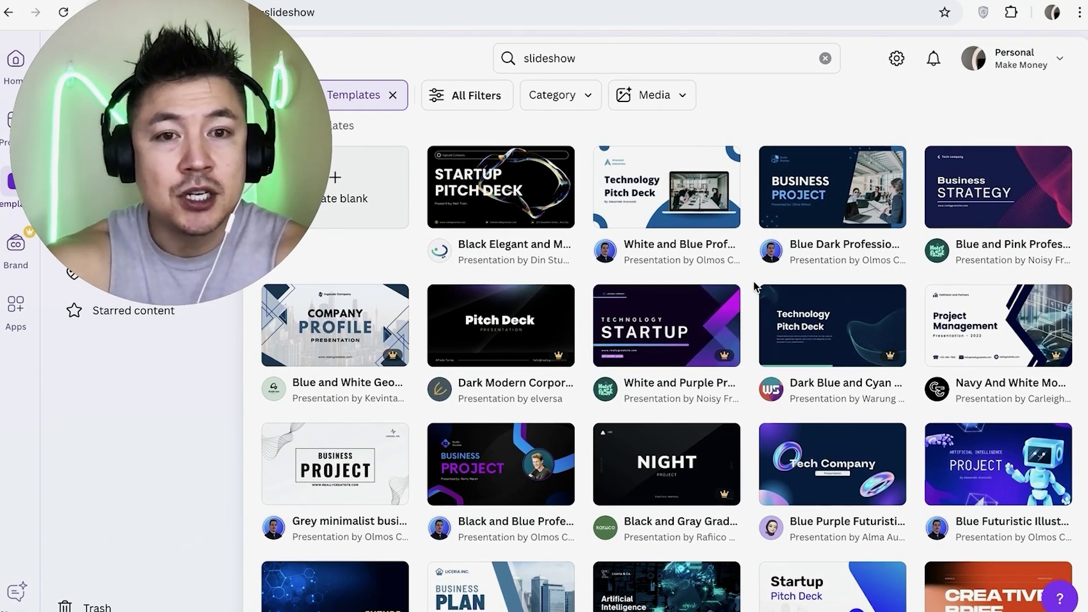
scroll(754, 286, down, 3)
scroll(753, 280, down, 1)
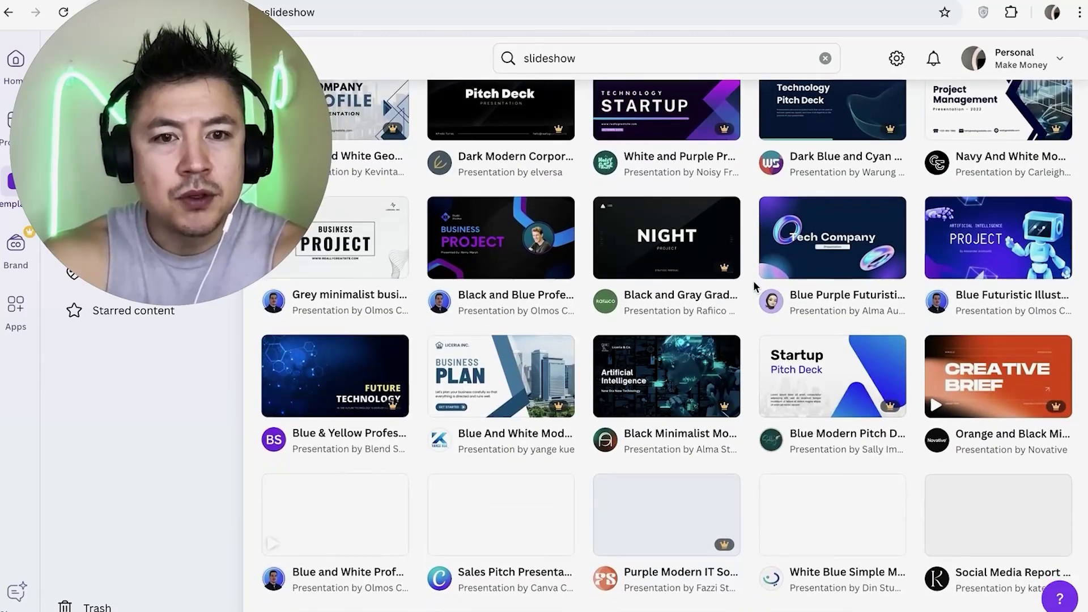
scroll(754, 280, down, 2)
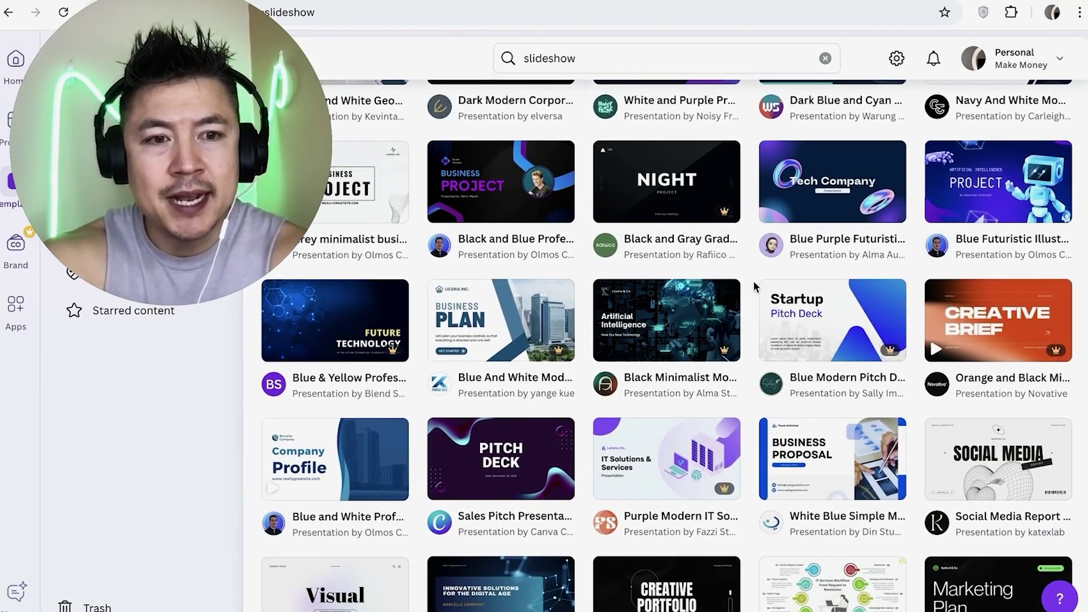
scroll(754, 281, up, 5)
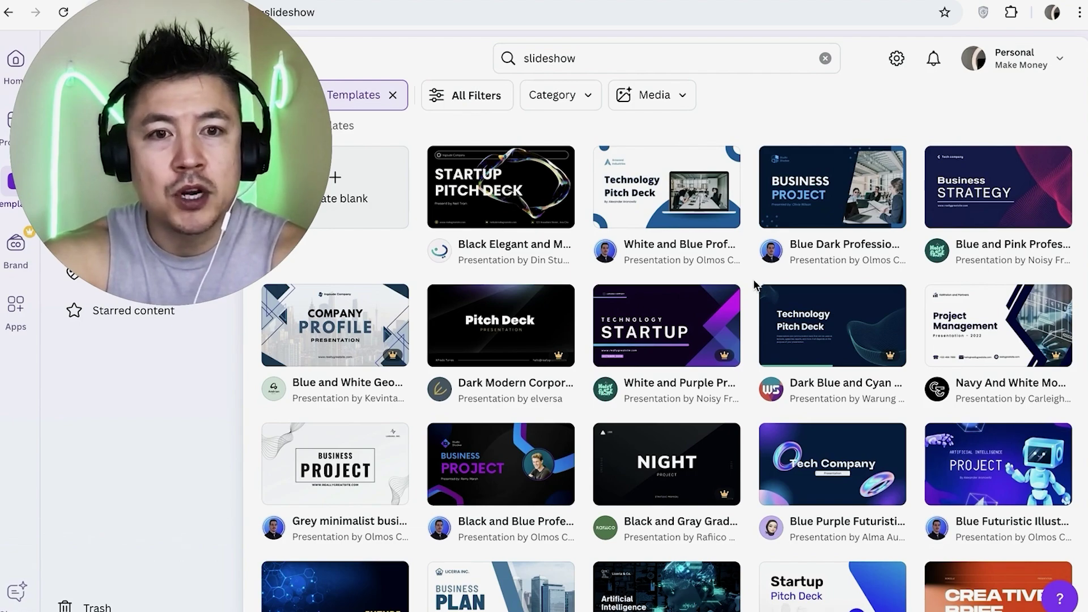
Step: Create a blank presentation, add a second blank page, and return to page 1
click(385, 209)
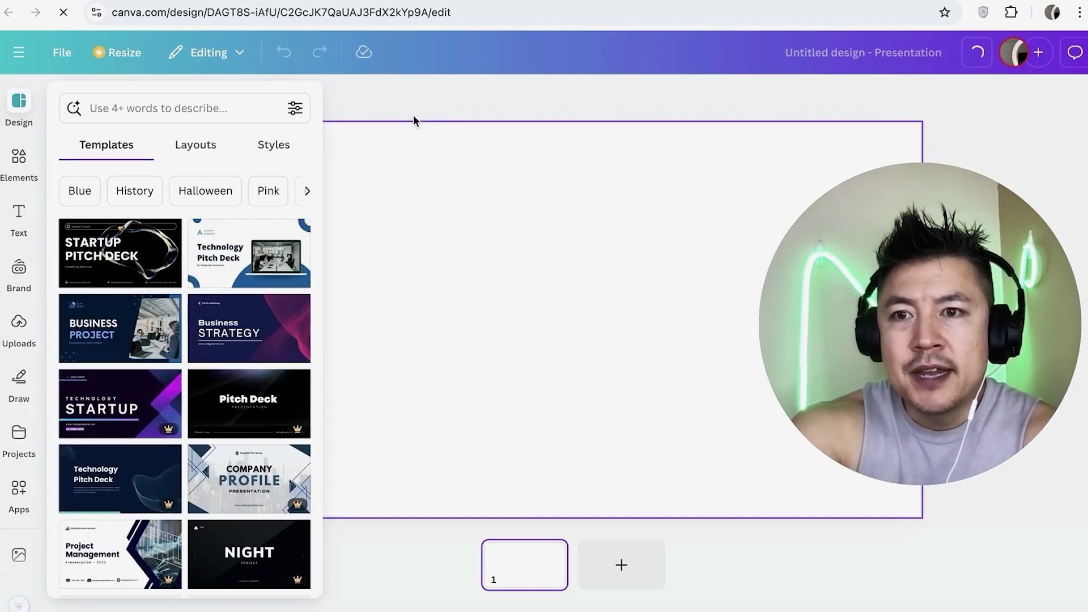
click(400, 134)
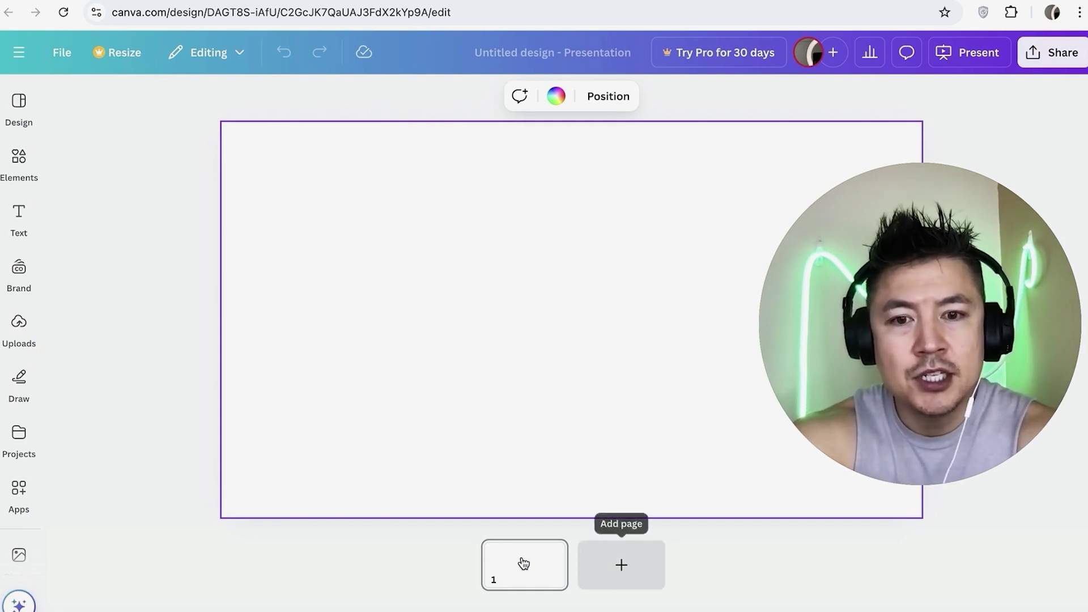
click(624, 566)
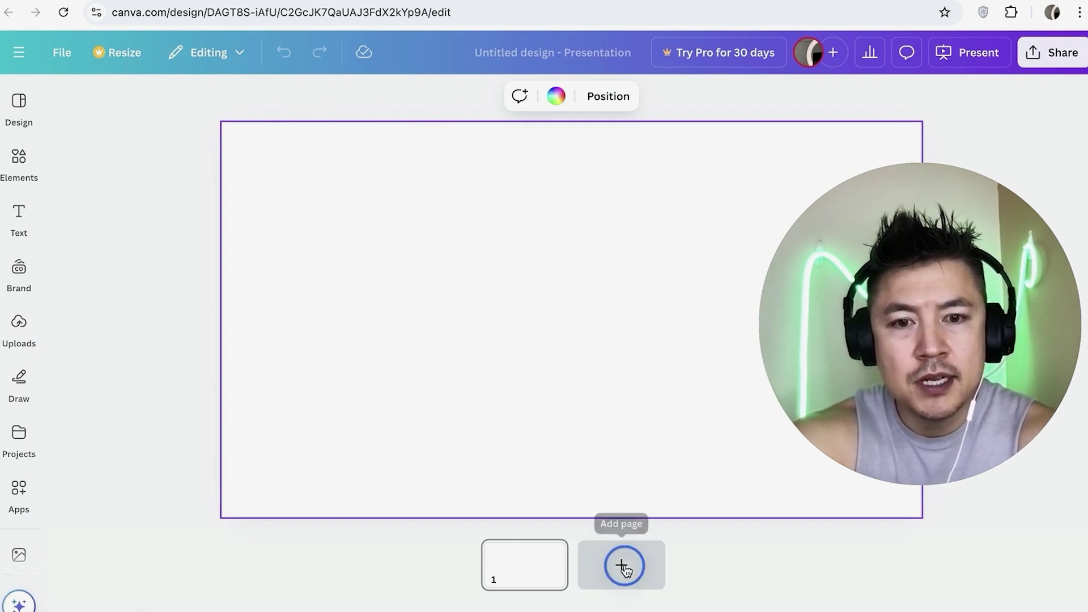
click(485, 571)
click(567, 576)
click(501, 577)
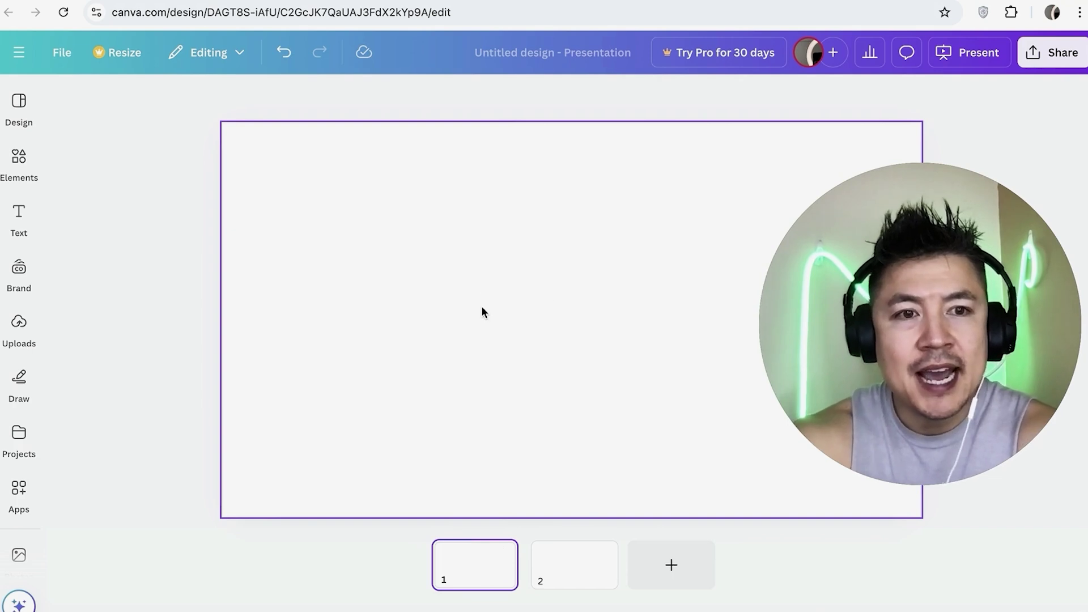
Step: Select the blank first page and bring up the uploaded images in the side panel
click(413, 288)
click(21, 117)
click(19, 275)
click(18, 321)
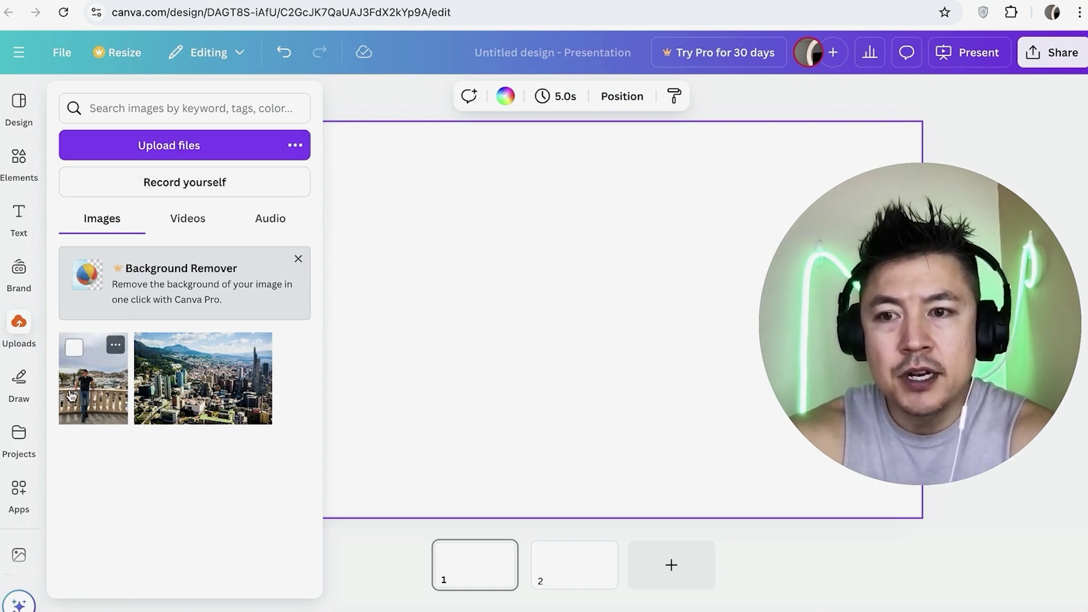
Step: Drag the harbour-balcony photo of the man onto page 1 so it fills the slide
drag(93, 399, 239, 254)
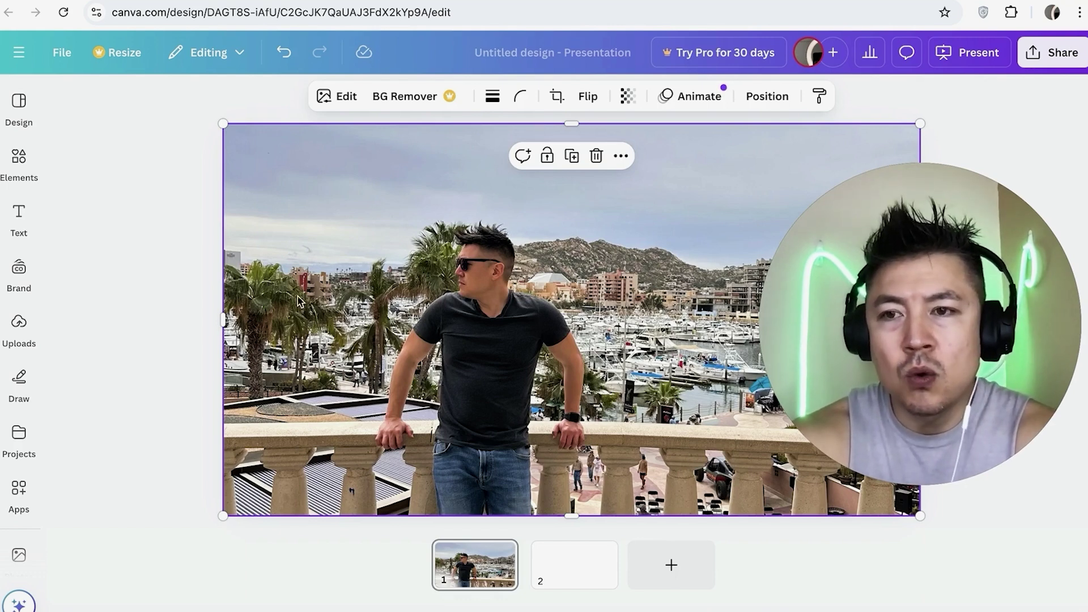
Step: Add a text box in the sky right of the man, sized 45 pt and bold
click(18, 215)
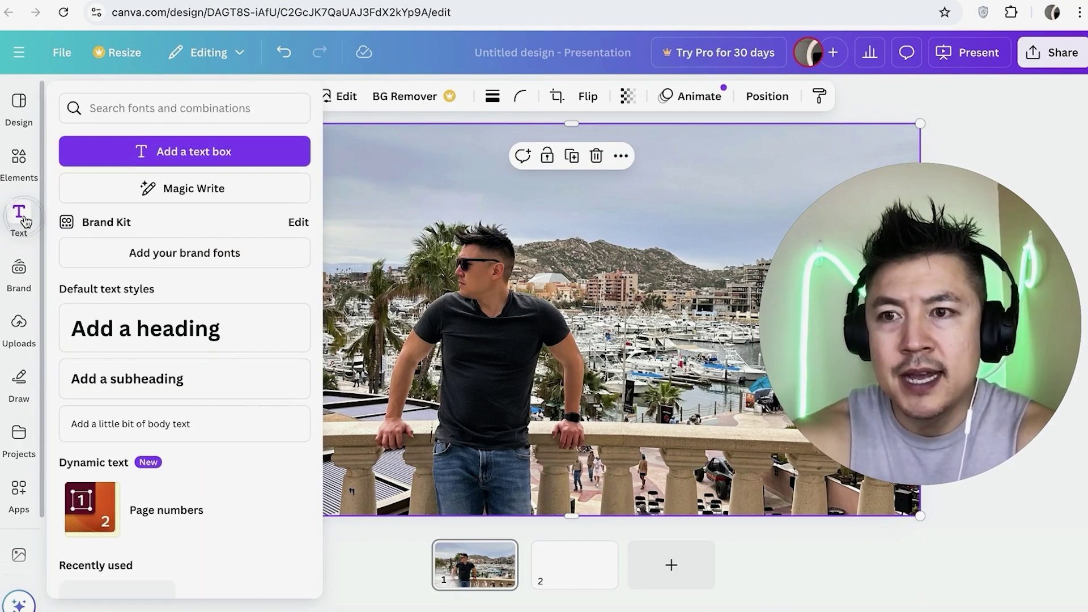
click(236, 146)
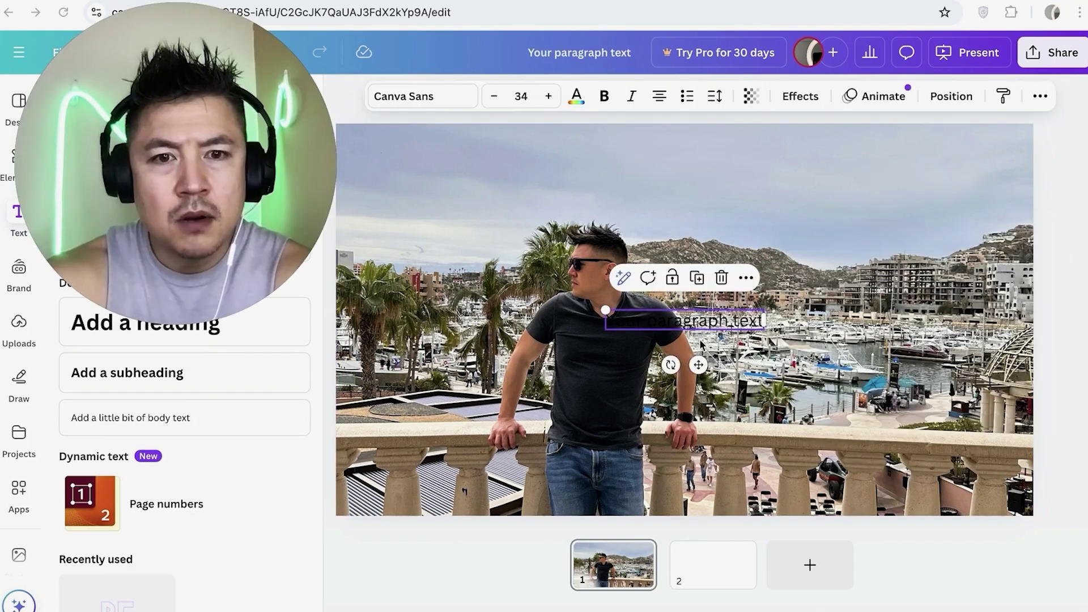
drag(709, 324, 753, 213)
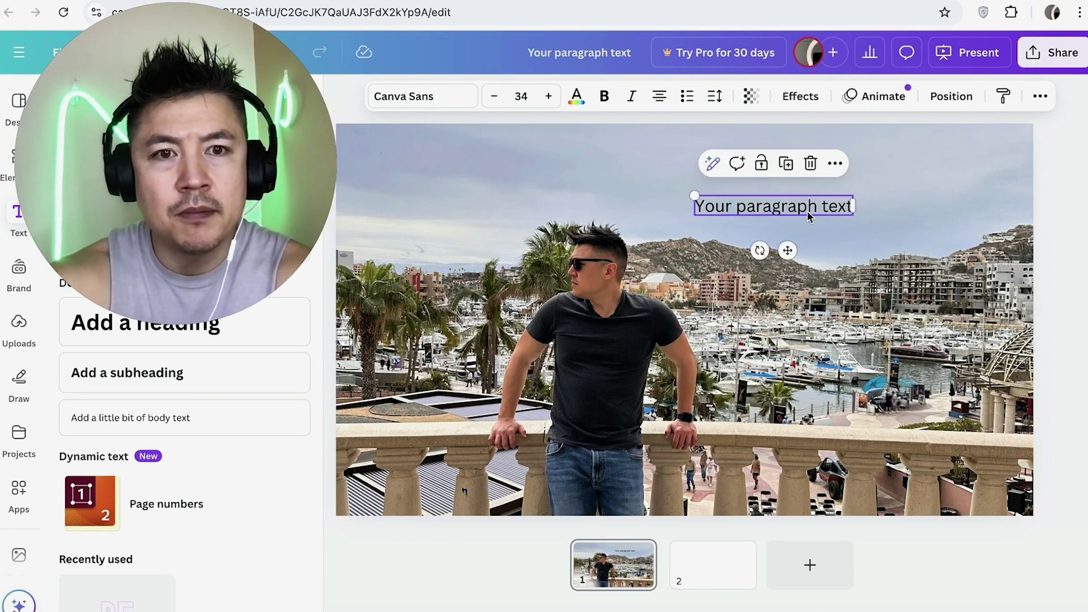
click(782, 207)
click(549, 96)
click(549, 97)
click(549, 97)
click(549, 97)
click(549, 97)
click(549, 97)
click(548, 96)
click(549, 96)
click(549, 97)
click(549, 96)
click(548, 96)
click(605, 96)
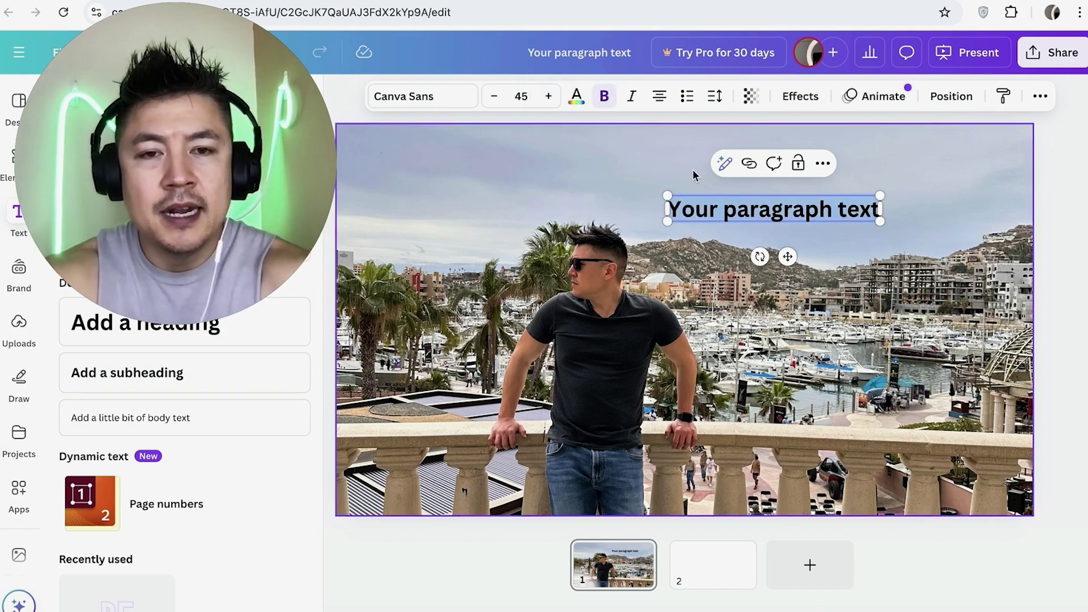
Step: Replace the placeholder text with 'SO COOL! - NOT' and select the whole heading
click(729, 201)
click(706, 210)
triple_click(706, 211)
text(SO COOL! - NOT)
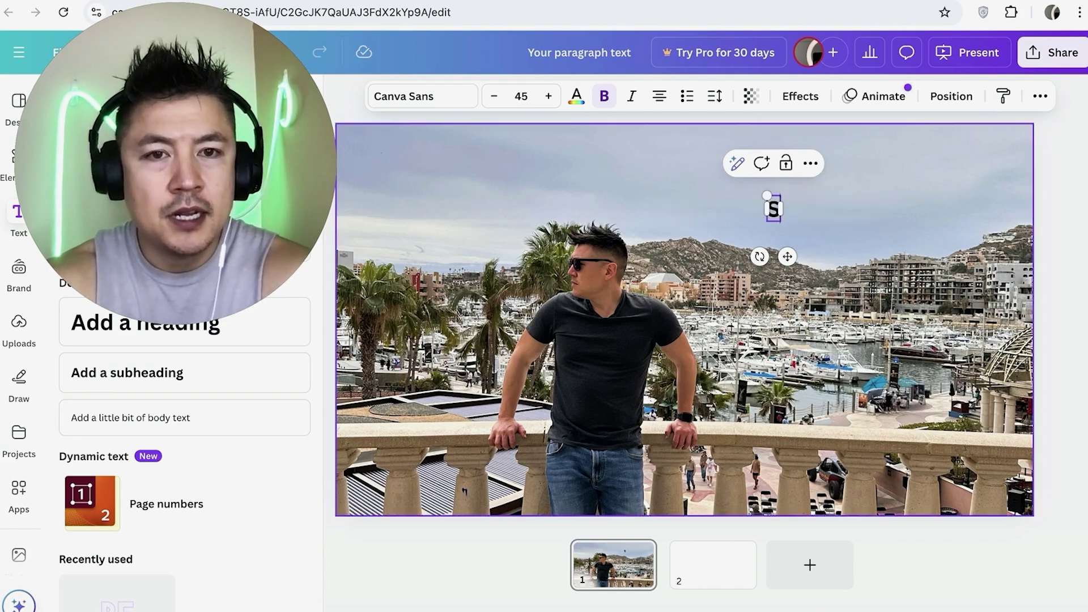
click(576, 364)
click(729, 210)
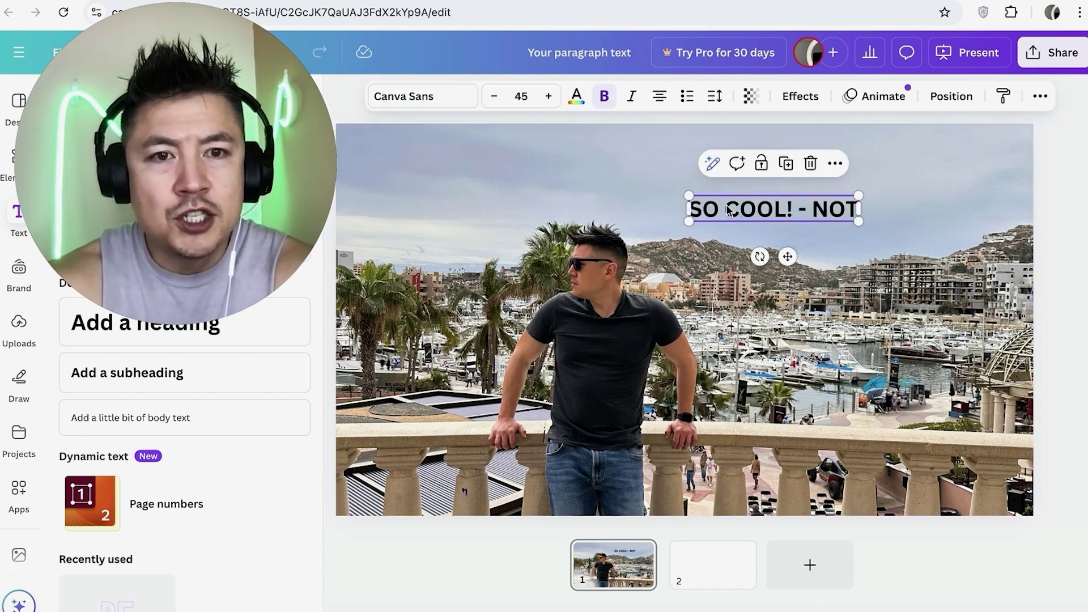
triple_click(729, 209)
click(464, 96)
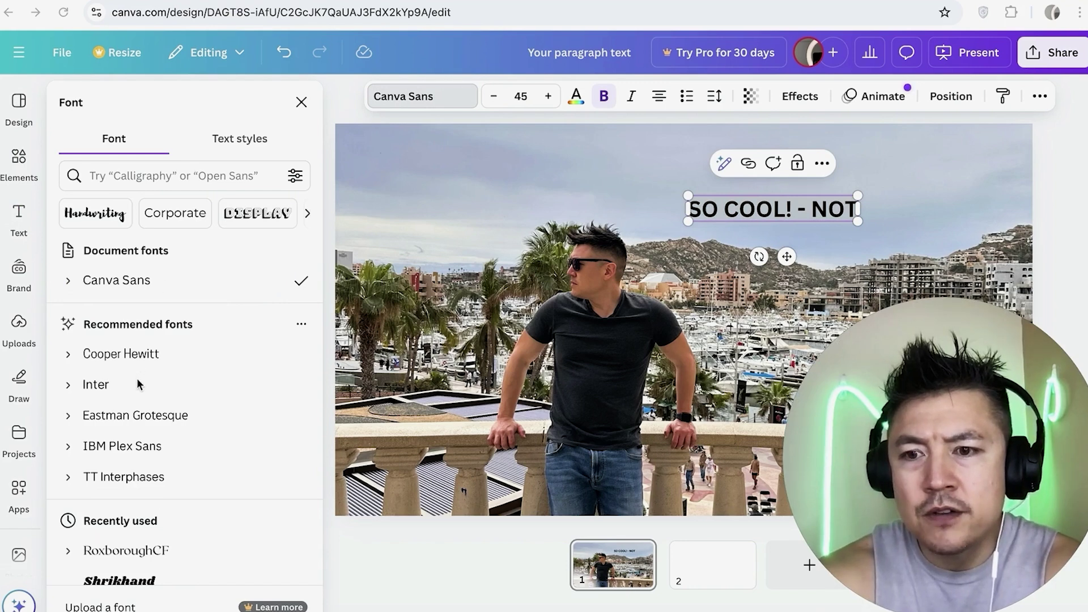
Step: Set the heading's font to Shrikhand and its text colour to red
scroll(142, 453, down, 2)
click(131, 543)
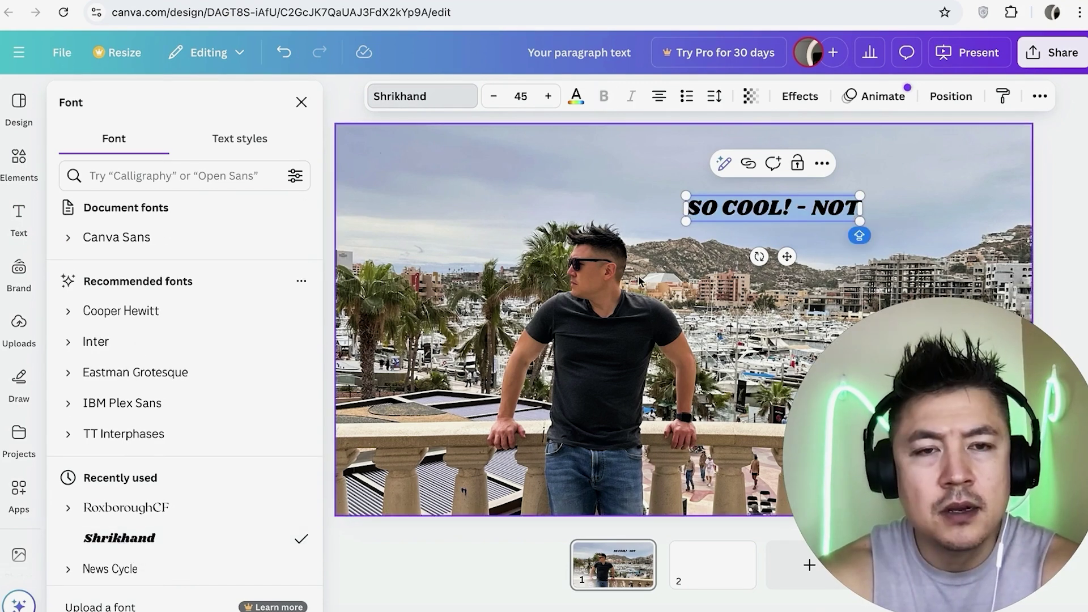
click(578, 98)
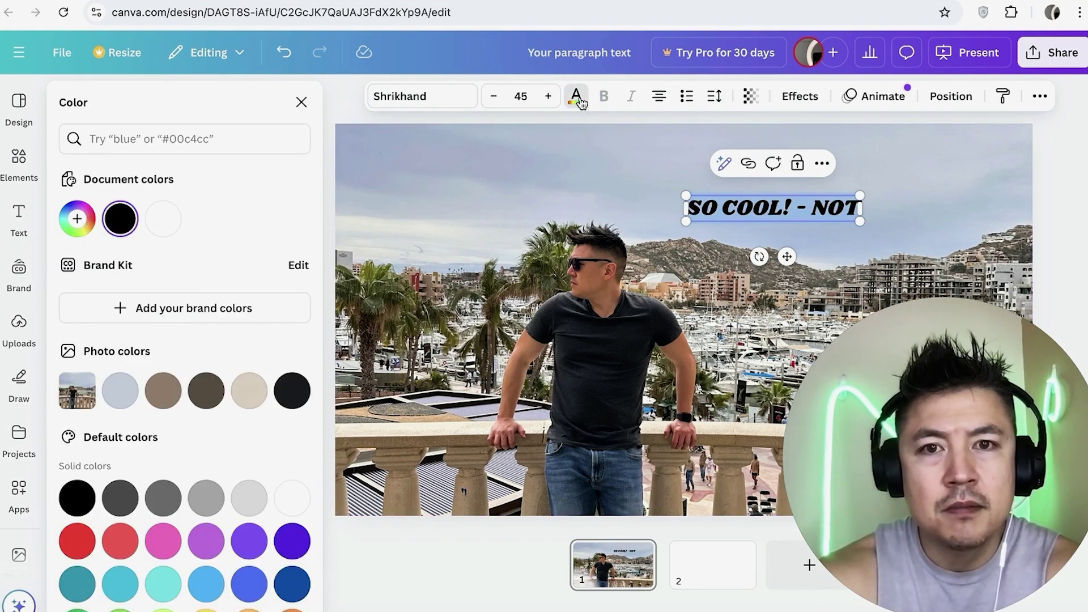
click(118, 583)
click(85, 544)
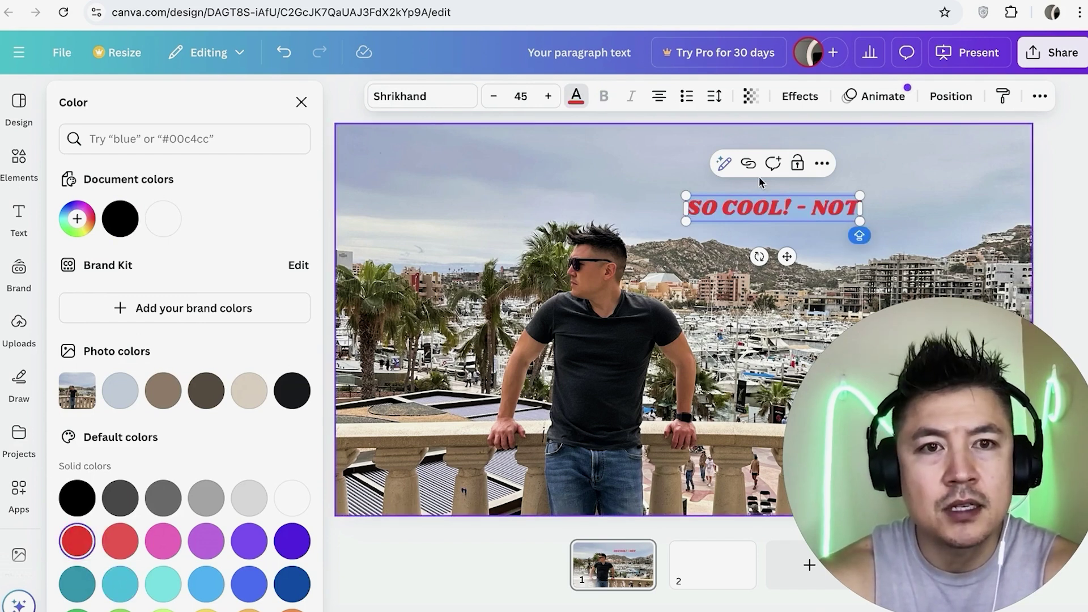
click(574, 365)
click(25, 164)
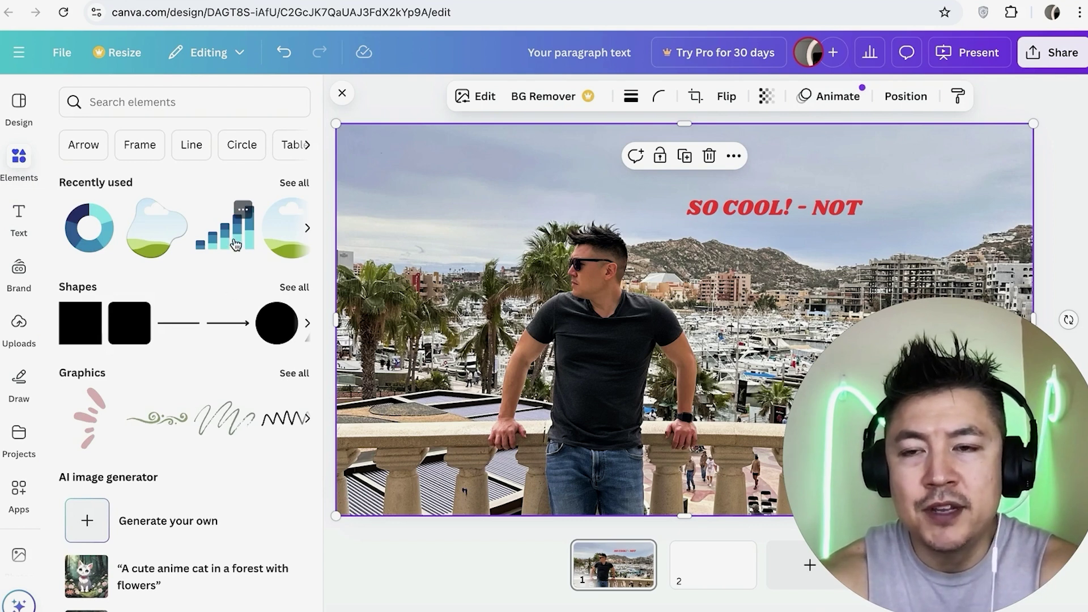
Step: Add a yellow pointing-hand sticker, rotated to point left and shrunk beside the heading
scroll(231, 241, down, 3)
scroll(232, 241, up, 3)
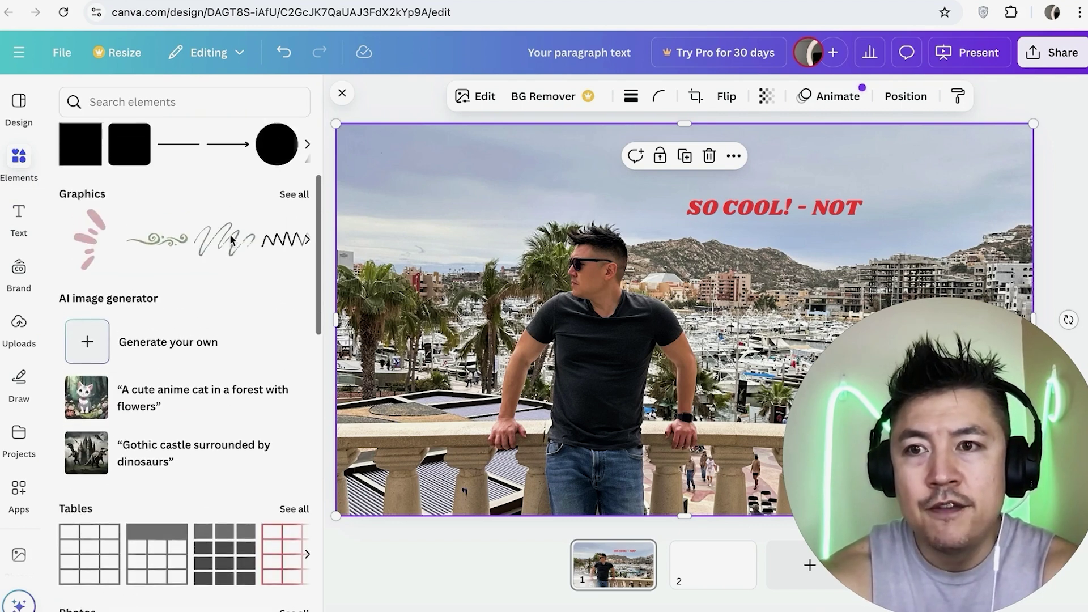
scroll(231, 241, down, 4)
scroll(231, 241, down, 10)
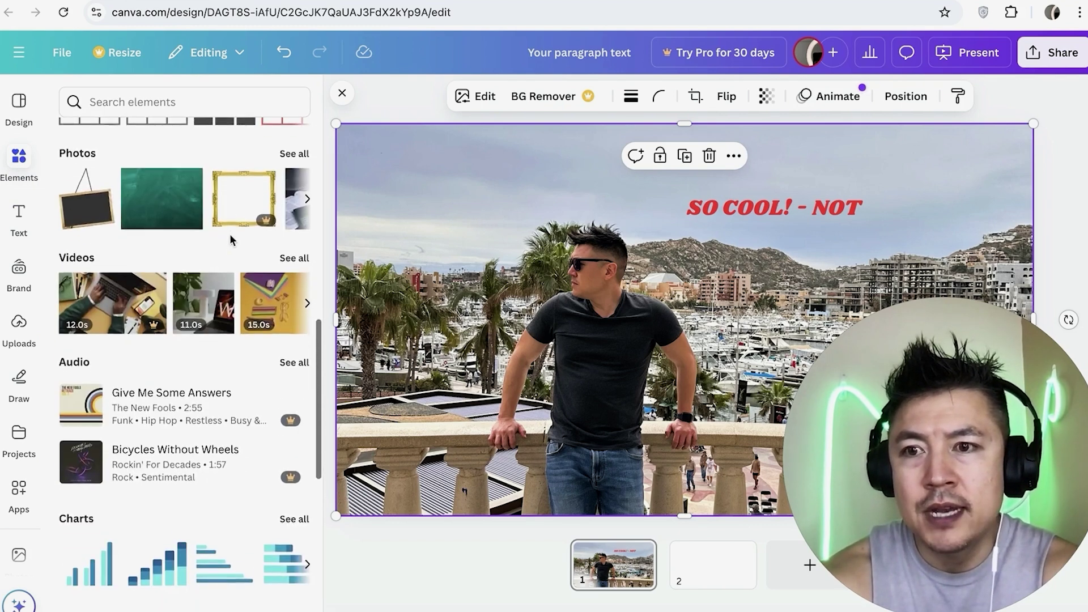
drag(286, 401, 417, 207)
drag(732, 330, 574, 142)
drag(414, 146, 716, 294)
click(777, 239)
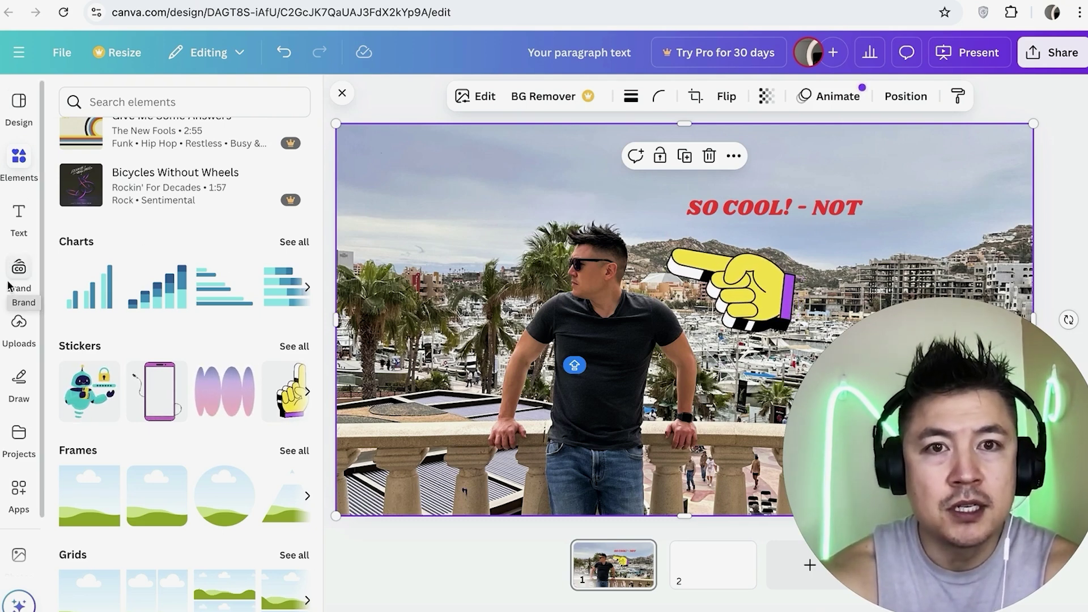
Step: Scroll Elements to the Audio section and expand the full list of tracks
click(22, 145)
scroll(194, 272, down, 5)
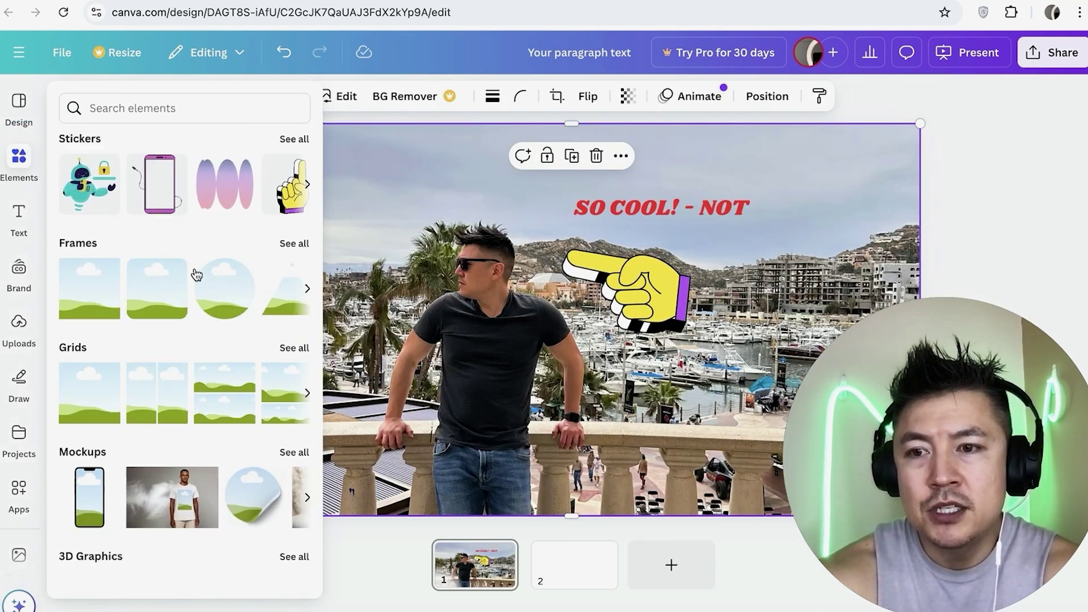
scroll(195, 274, up, 10)
scroll(194, 274, down, 3)
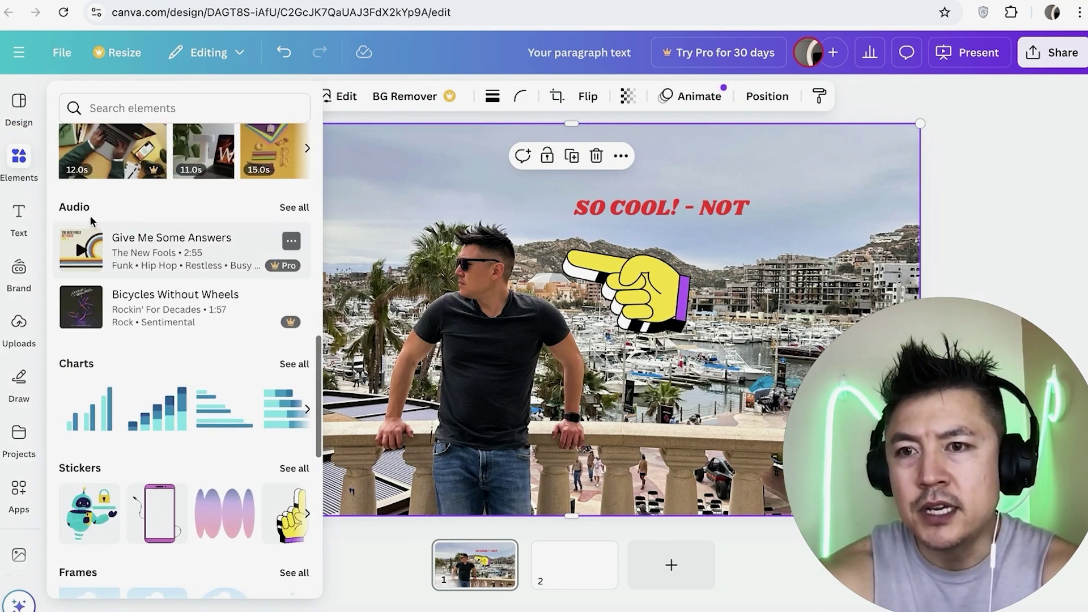
click(291, 207)
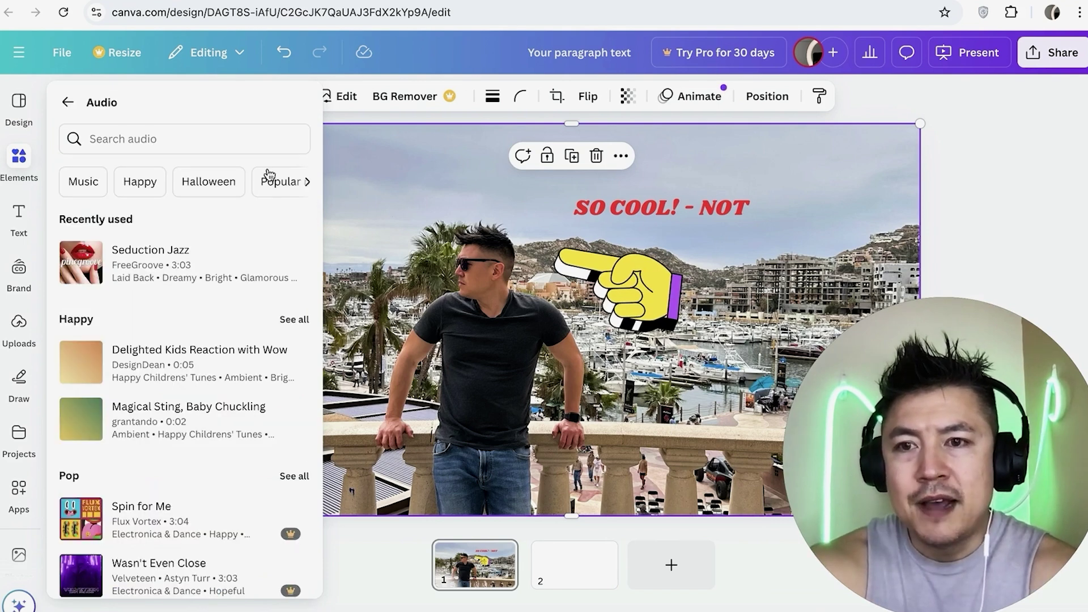
Step: Drag the Seduction Jazz track onto the design as a 9.3-second clip for page 1
mouse_move(250, 287)
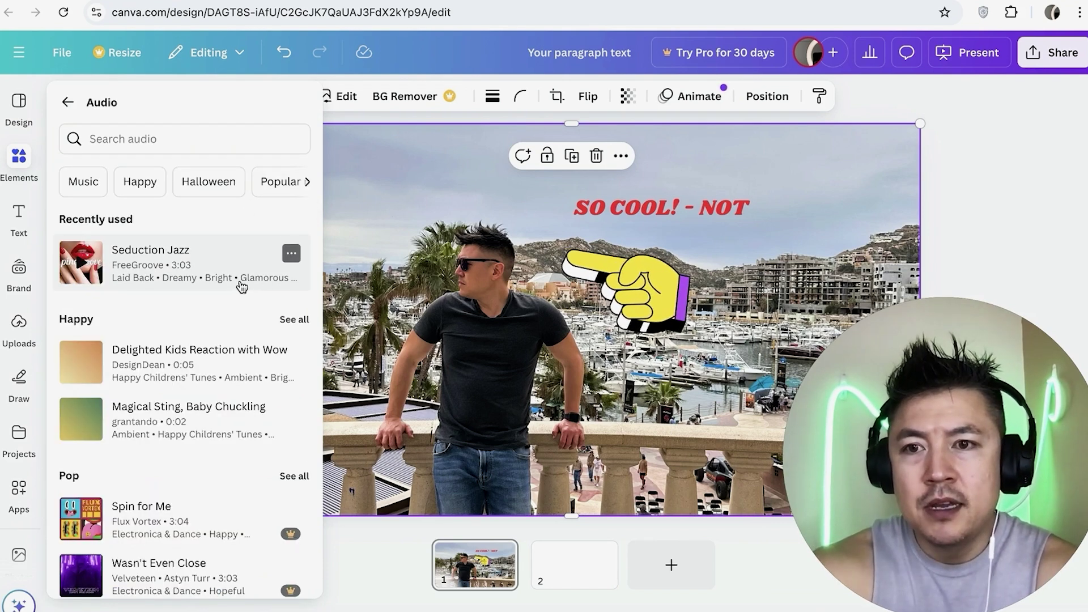
scroll(220, 320, down, 3)
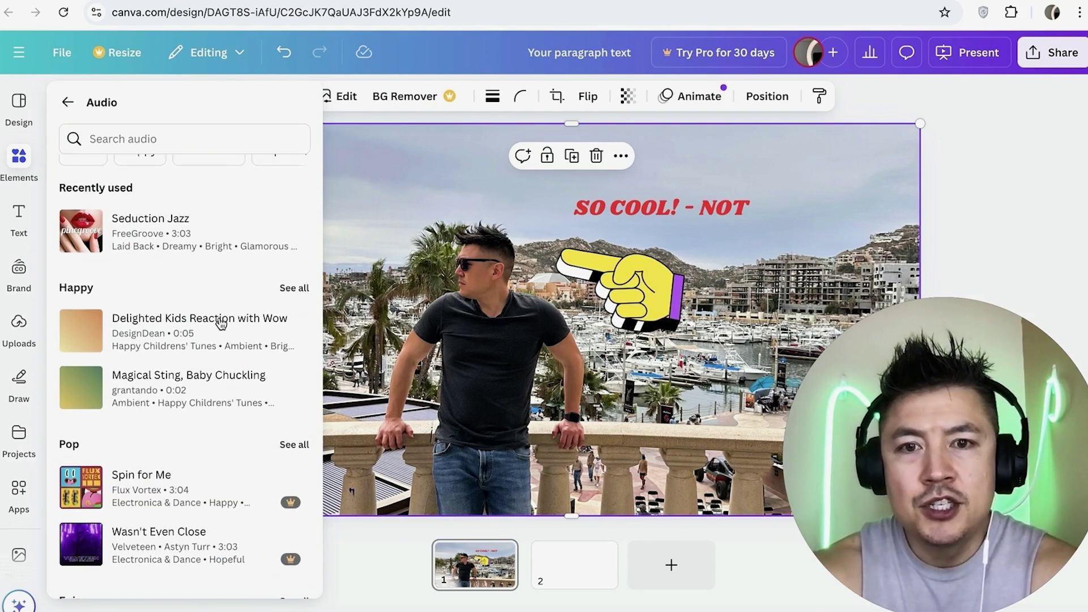
scroll(220, 321, down, 2)
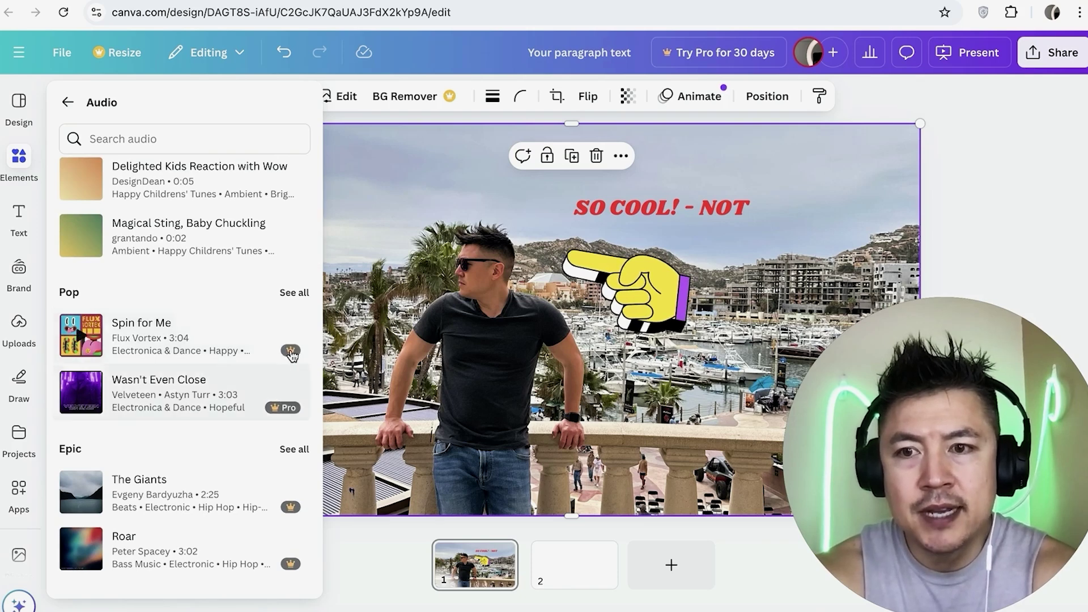
scroll(251, 378, down, 1)
scroll(251, 378, up, 3)
scroll(251, 377, up, 3)
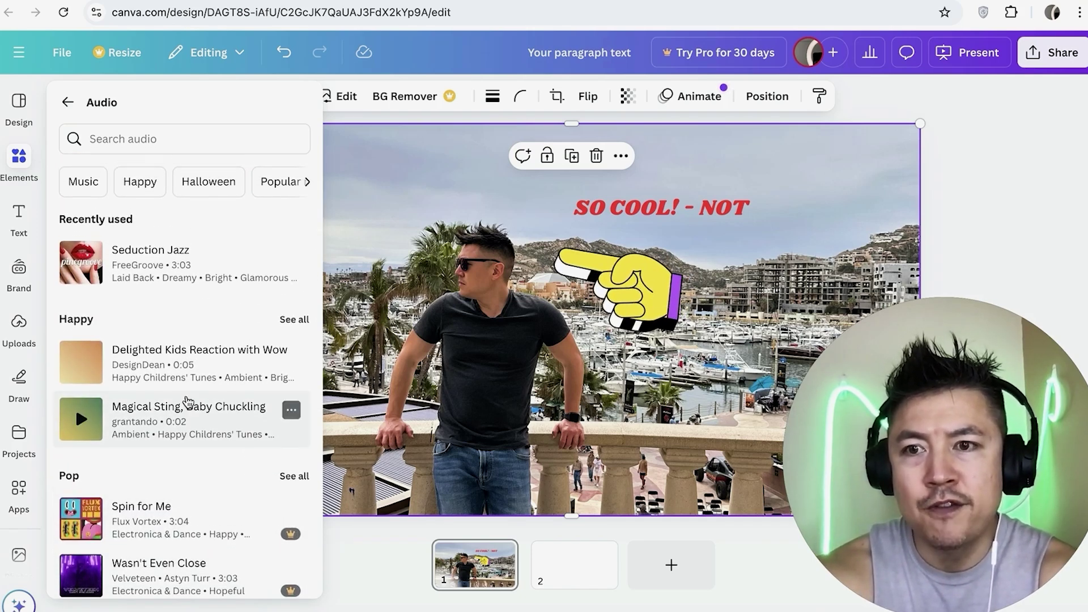
scroll(110, 270, up, 1)
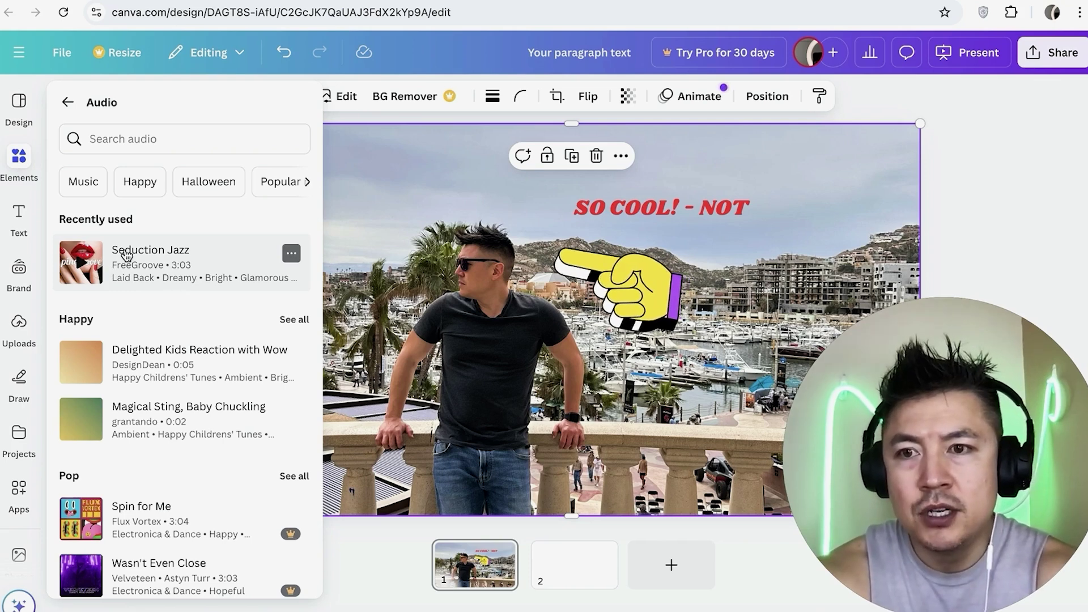
drag(244, 279, 519, 576)
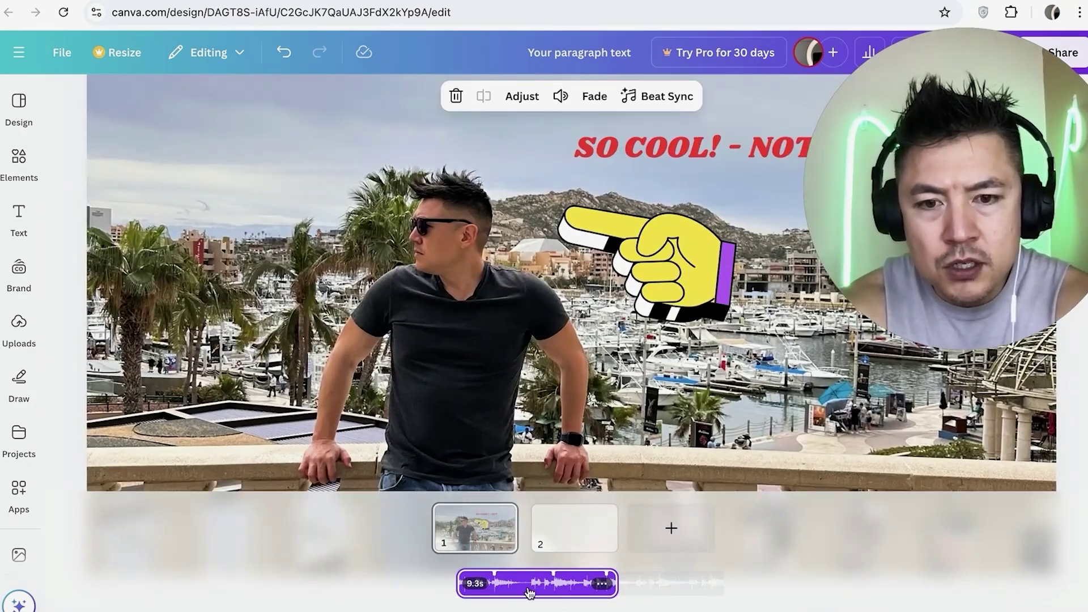
Step: Shift the Seduction Jazz clip's offset on the timeline so it lasts 11.0 seconds
drag(530, 592, 462, 590)
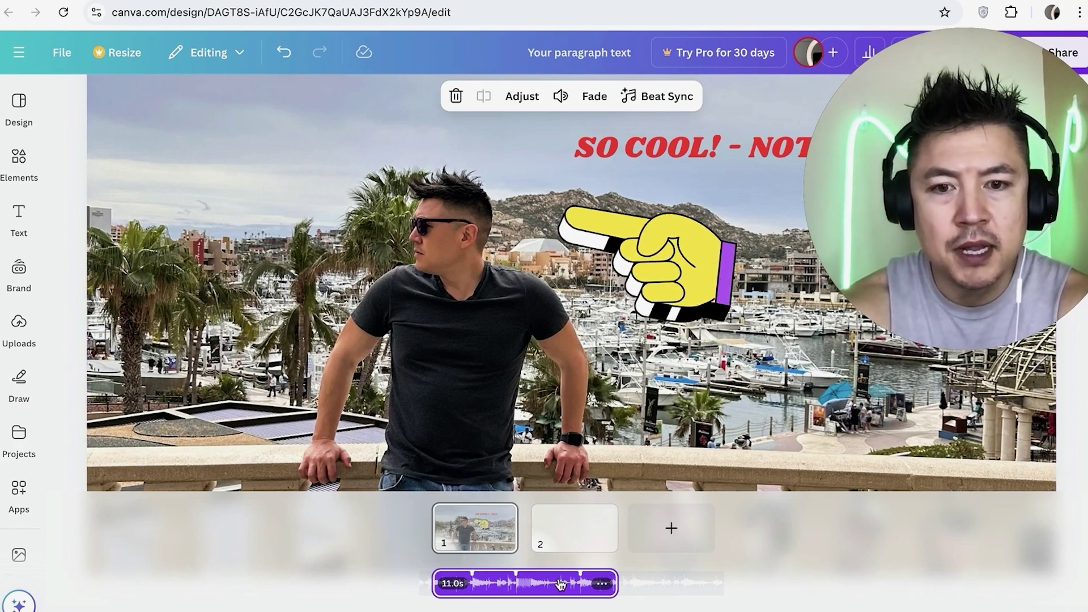
click(465, 394)
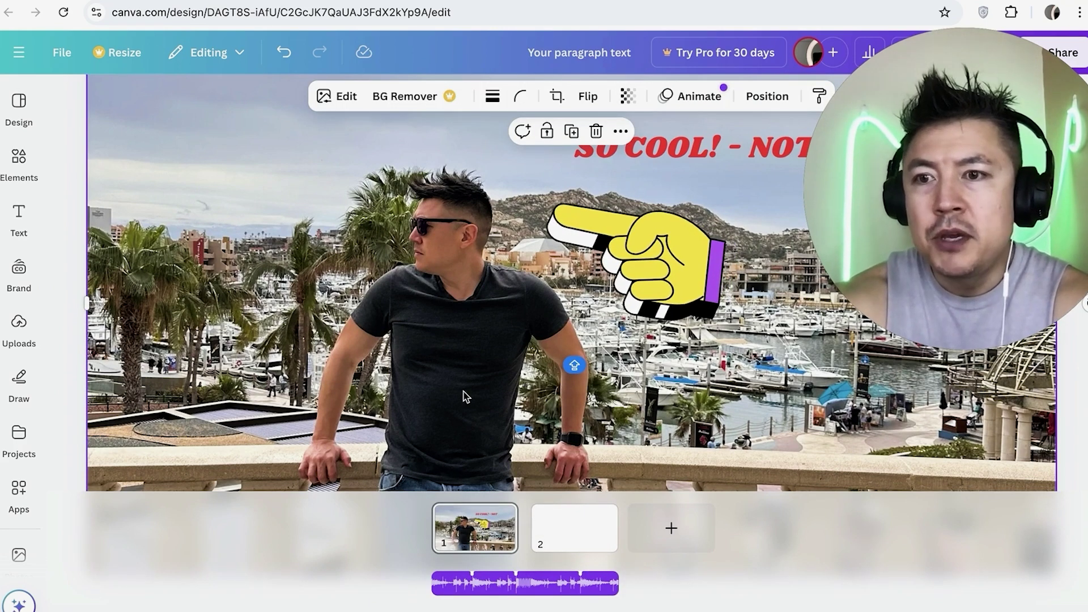
click(17, 108)
click(18, 326)
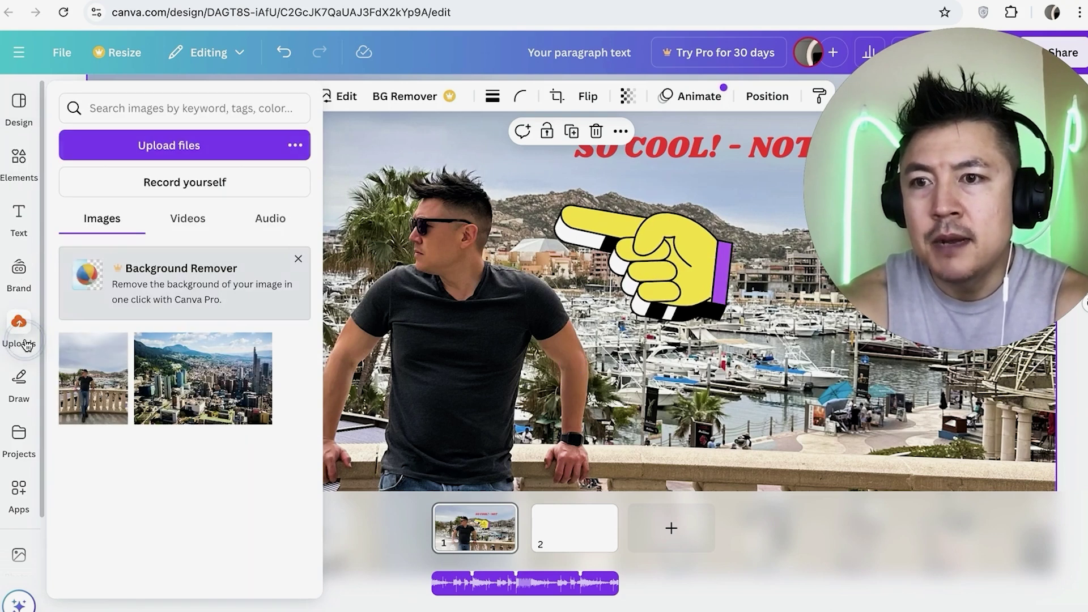
click(270, 216)
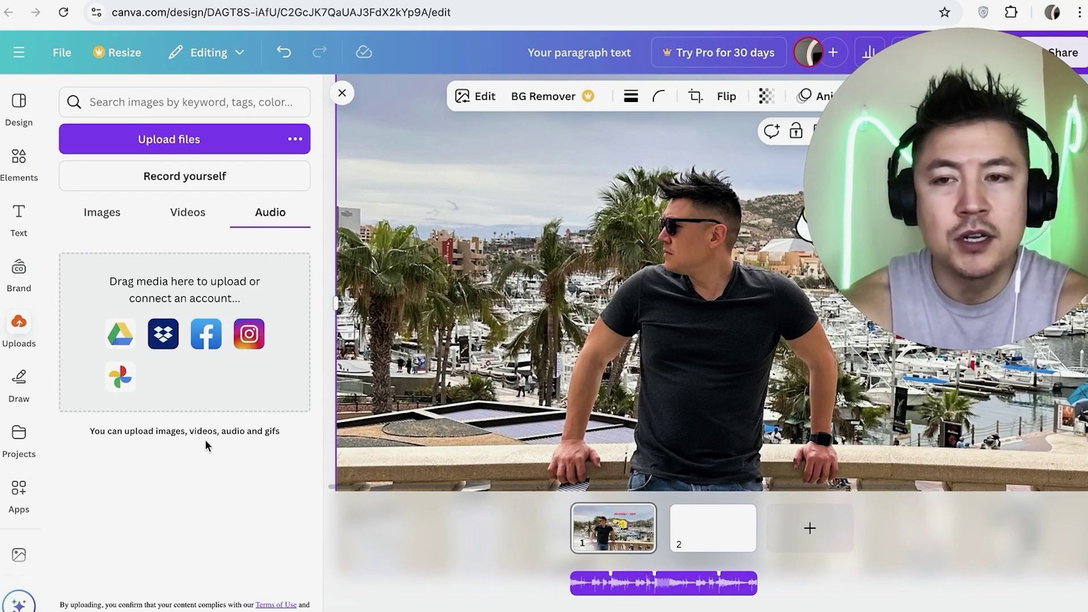
click(342, 95)
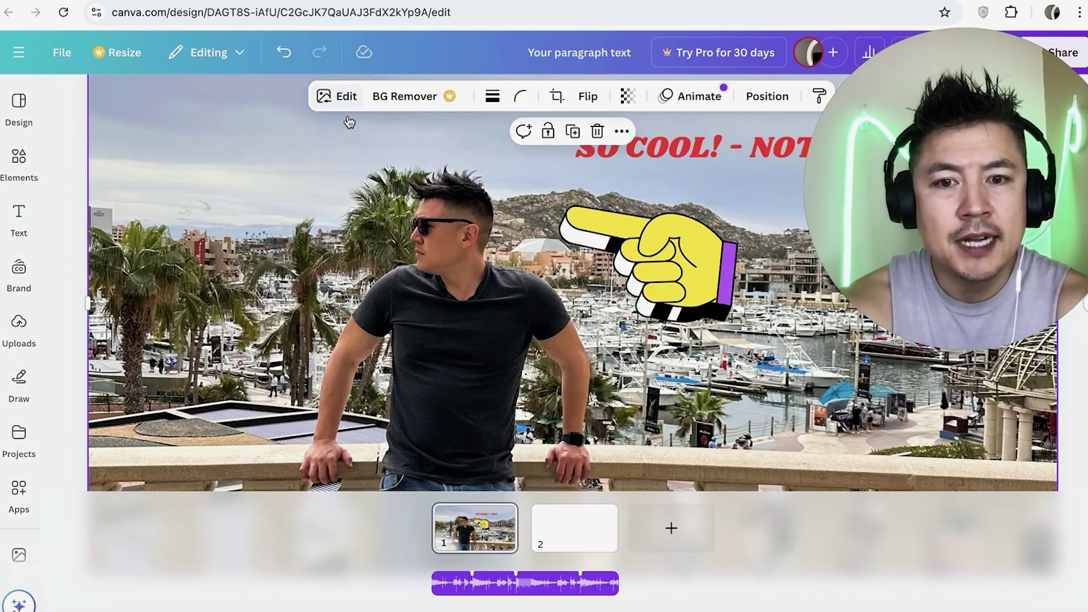
Step: Place the uploaded city-and-mountains photo on page 2, enlarging it to fill the slide
click(576, 523)
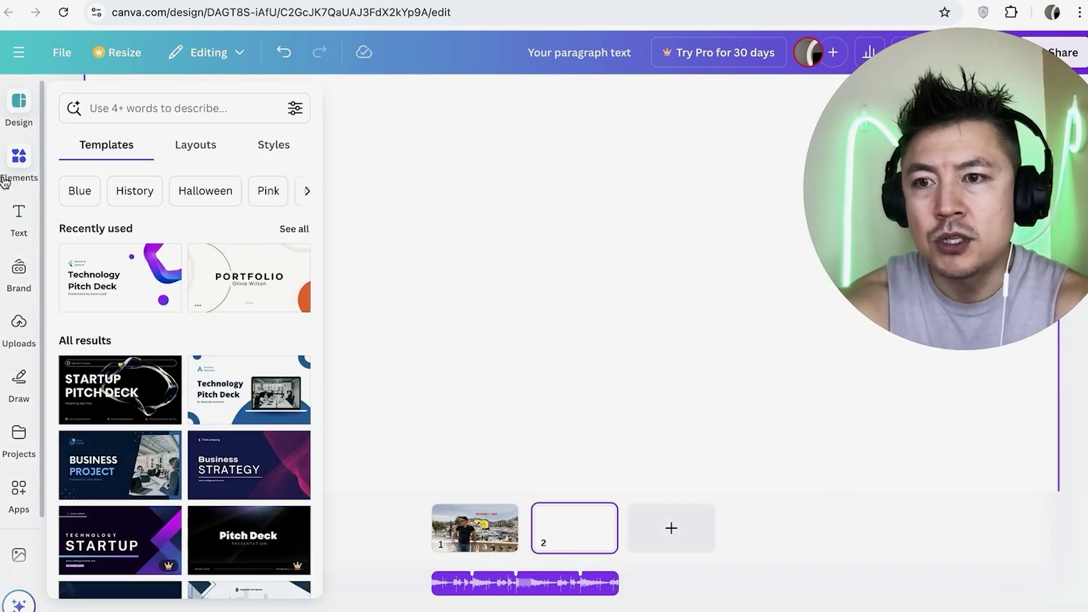
mouse_move(19, 326)
click(98, 220)
drag(203, 373, 413, 246)
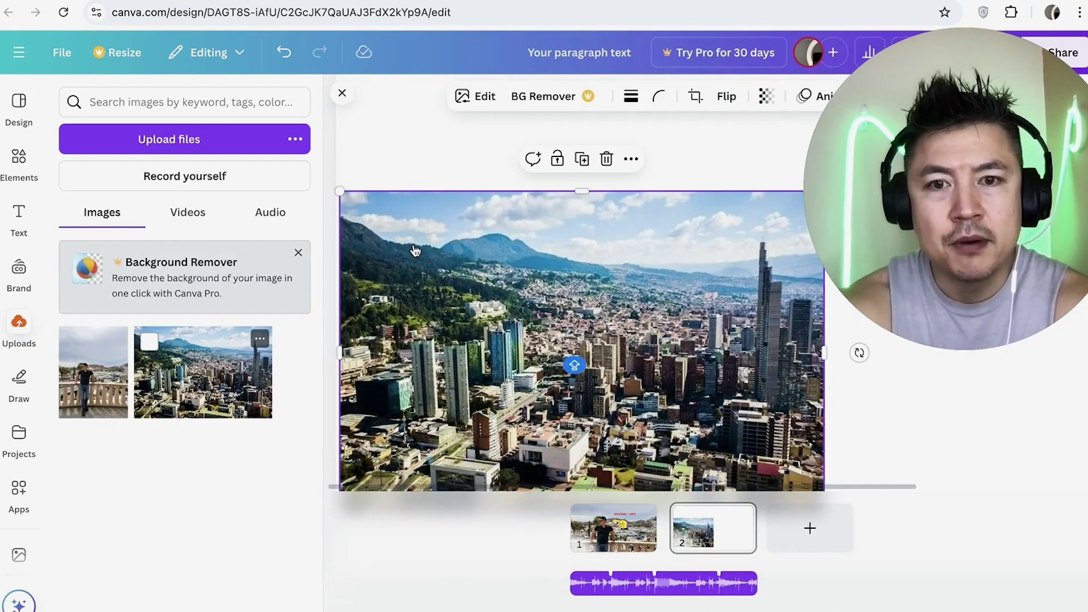
drag(512, 355, 225, 378)
drag(424, 356, 412, 154)
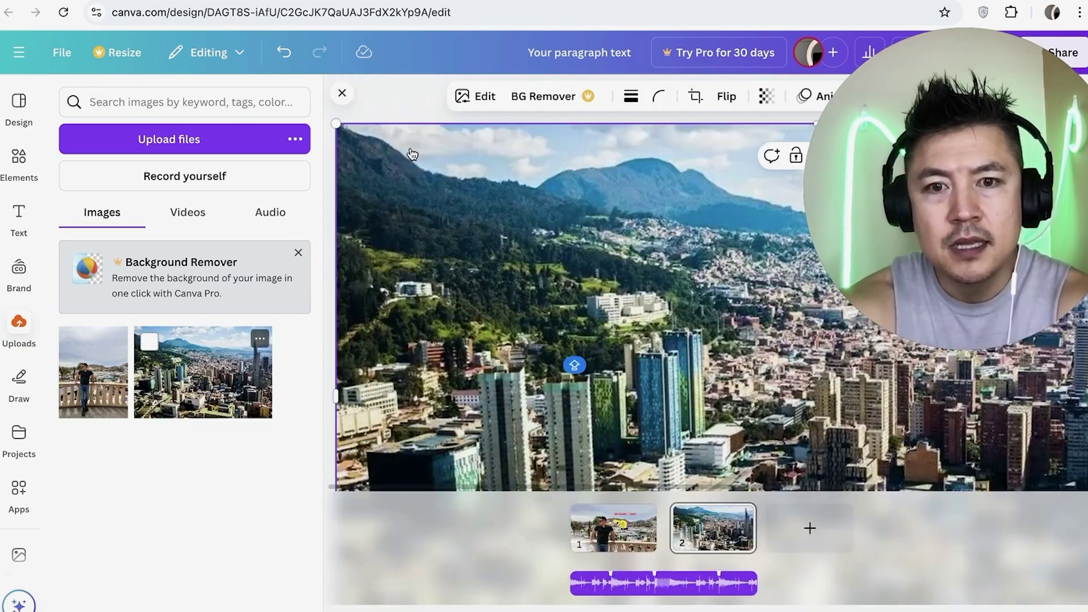
click(613, 528)
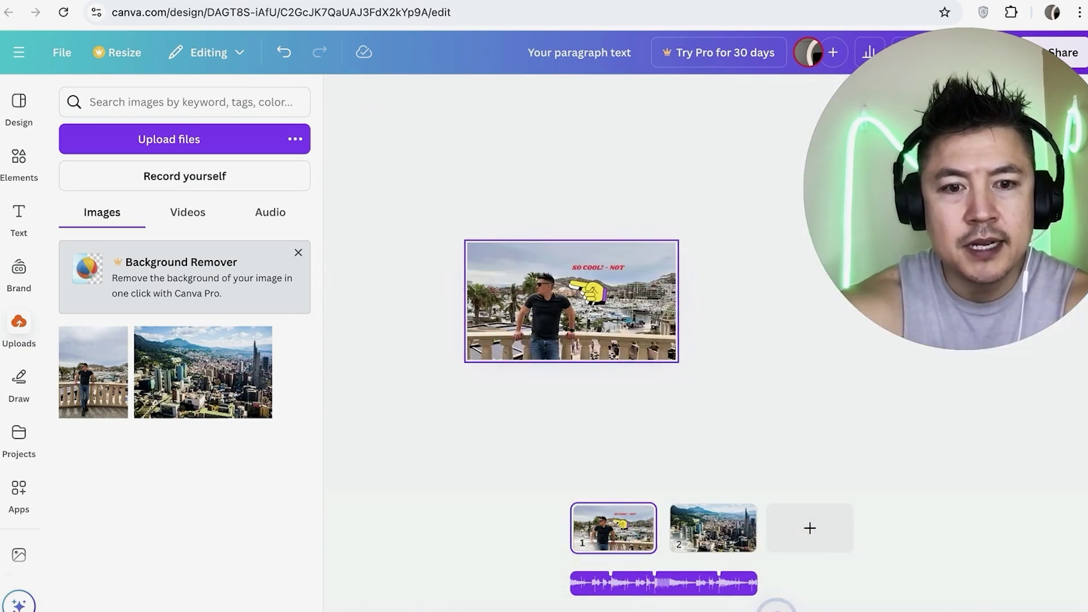
Step: Retitle the design as a first name plus 'SLIDE SHOW' and open the Share panel
click(709, 538)
click(613, 528)
click(712, 528)
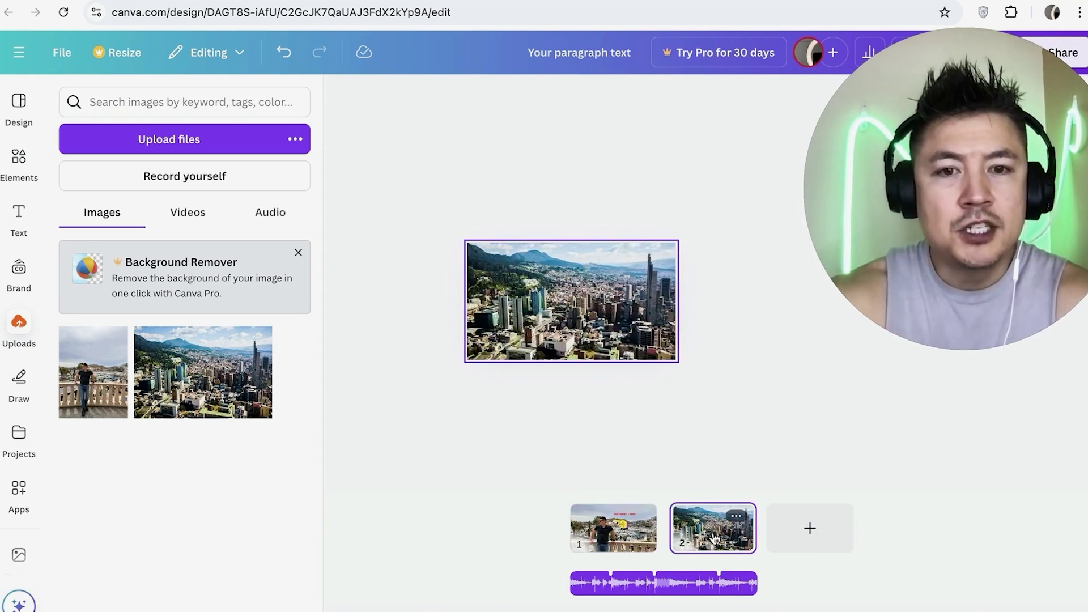
click(586, 52)
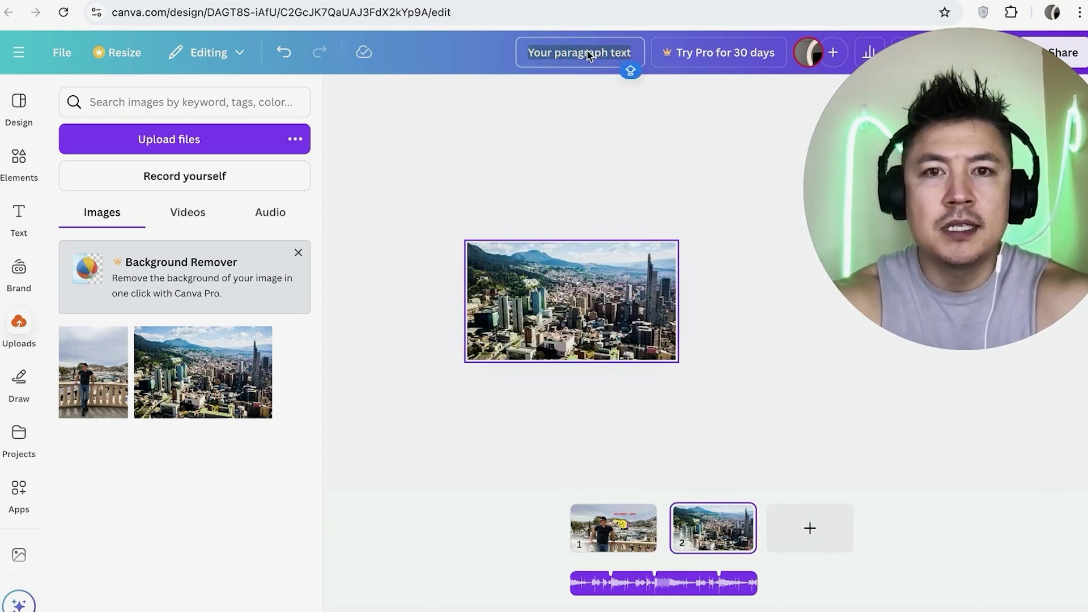
text(ANTHONY SLIDE SHOW)
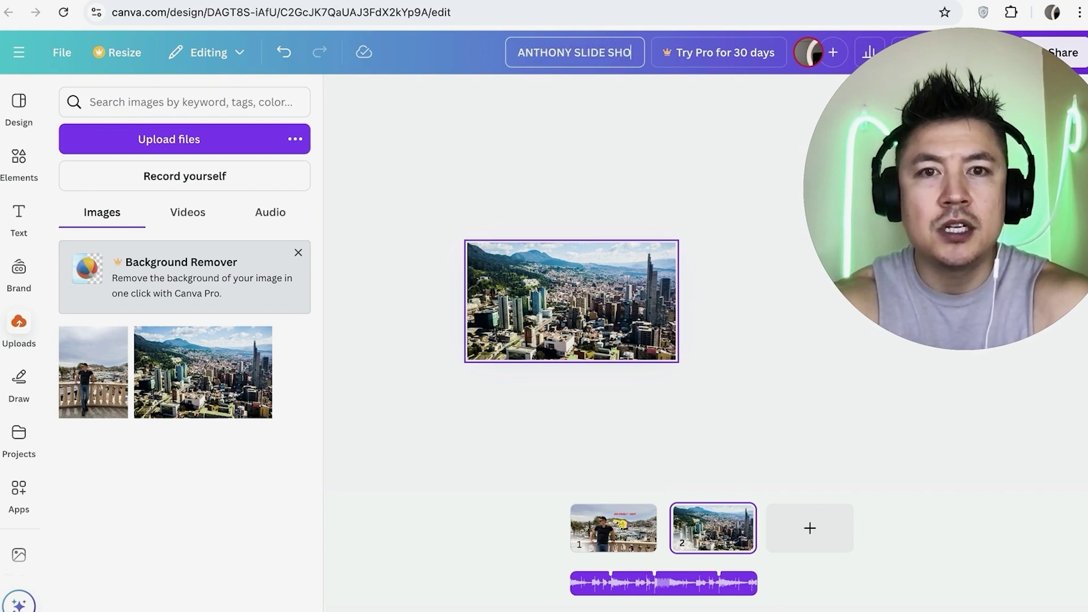
key(Return)
click(1042, 50)
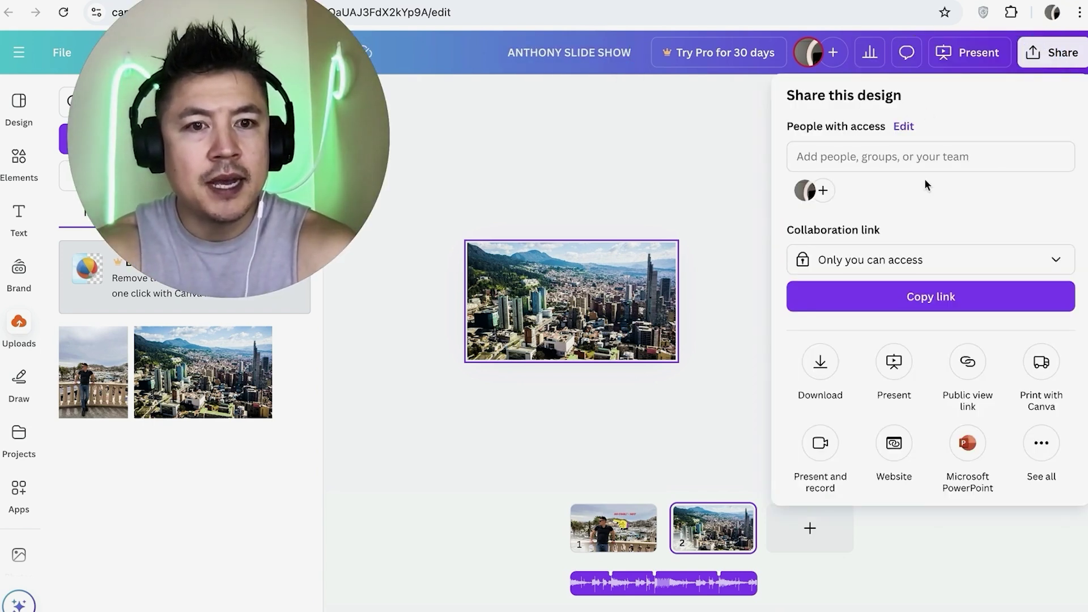
Step: Download 'ANTHONY SLIDE SHOW' with file type MP4 Video
click(822, 364)
click(979, 159)
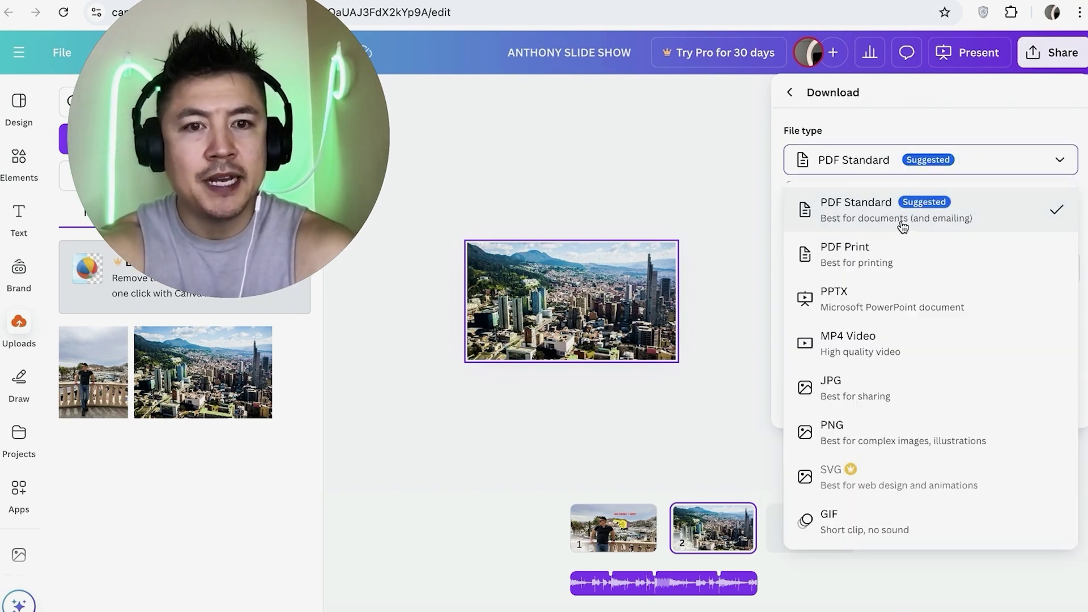
click(924, 345)
click(868, 422)
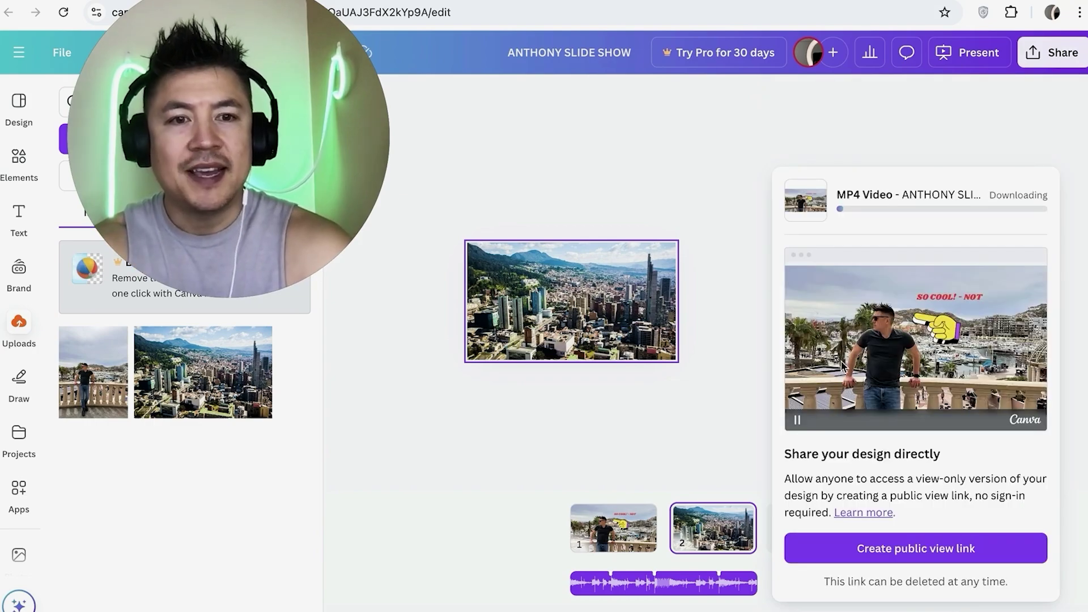